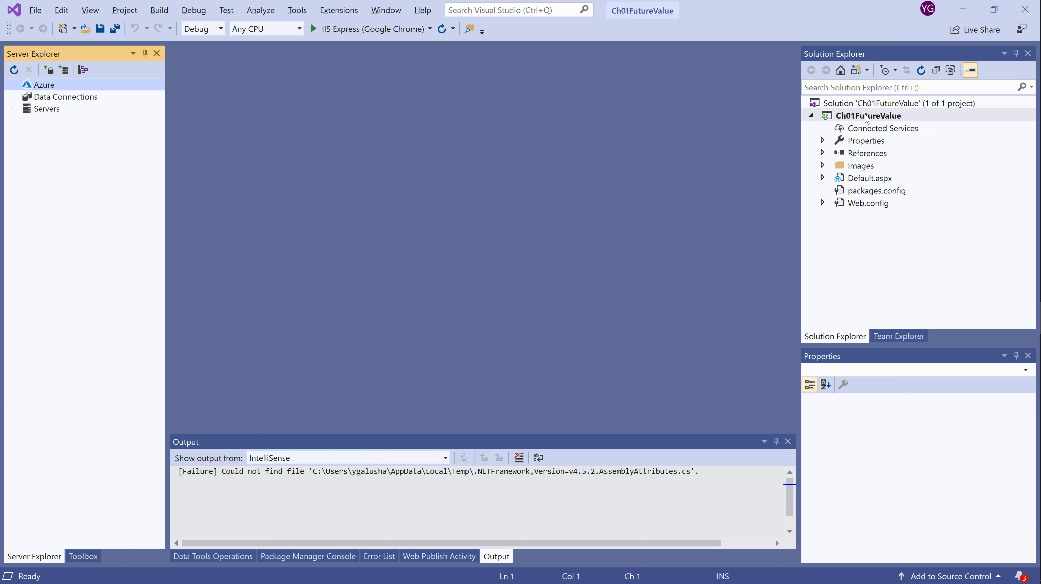
Build the Ch01FutureValue project
right_click(866, 117)
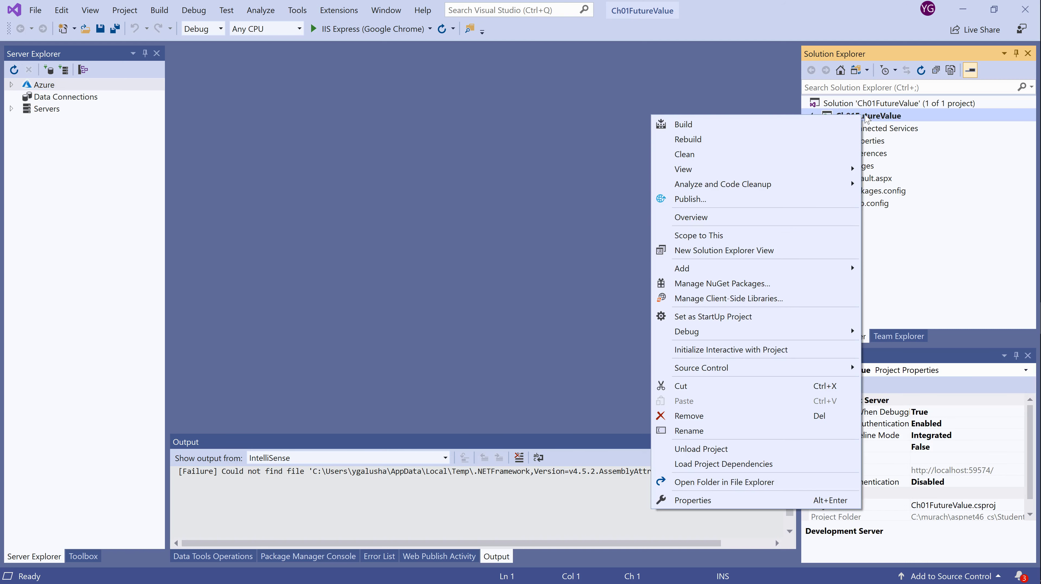
click(743, 125)
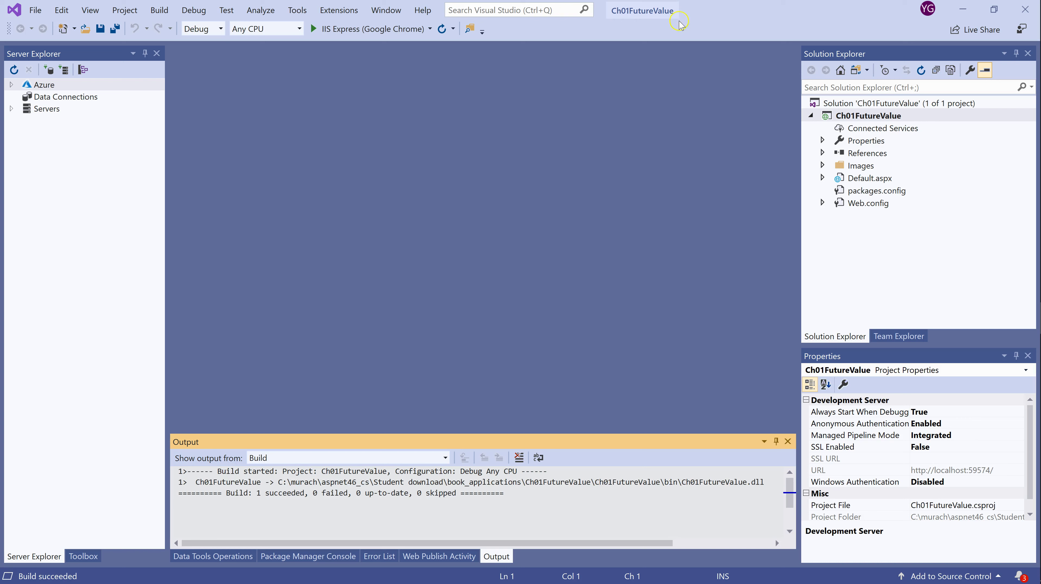
click(300, 466)
Open the publish settings of the Ch01FutureValue project and review the available publish profiles
right_click(865, 117)
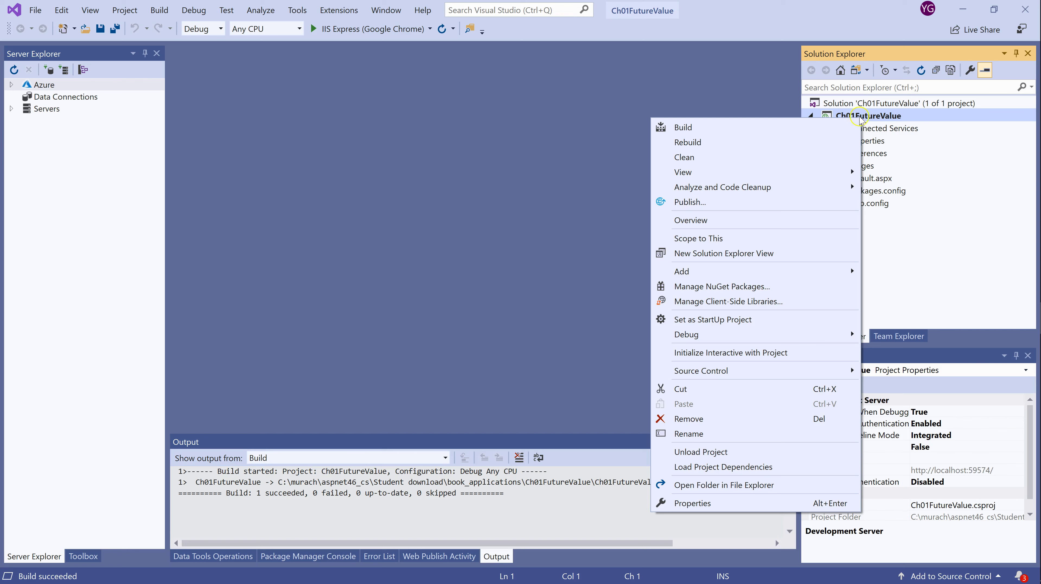
click(689, 202)
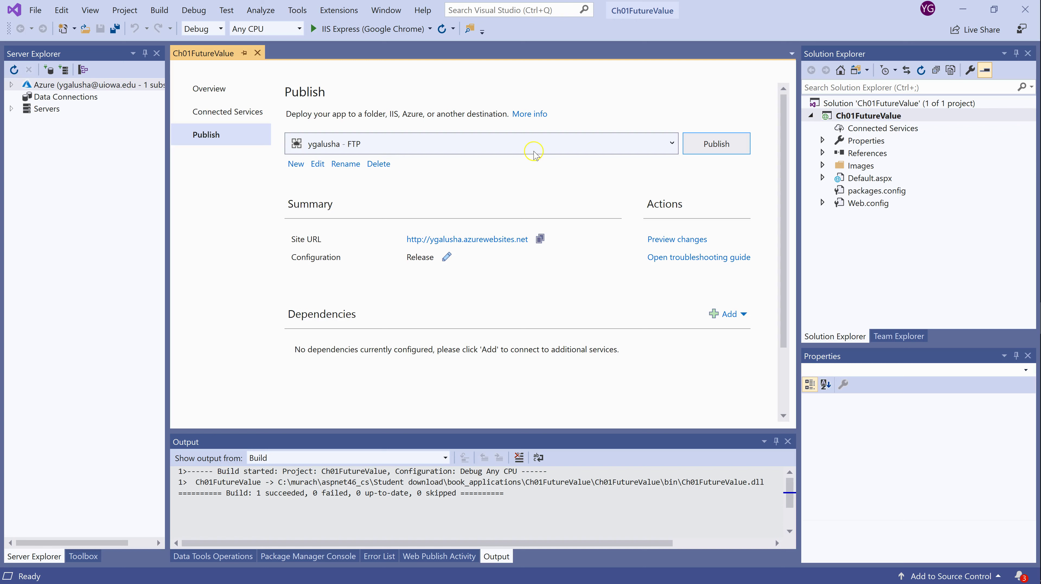
click(673, 144)
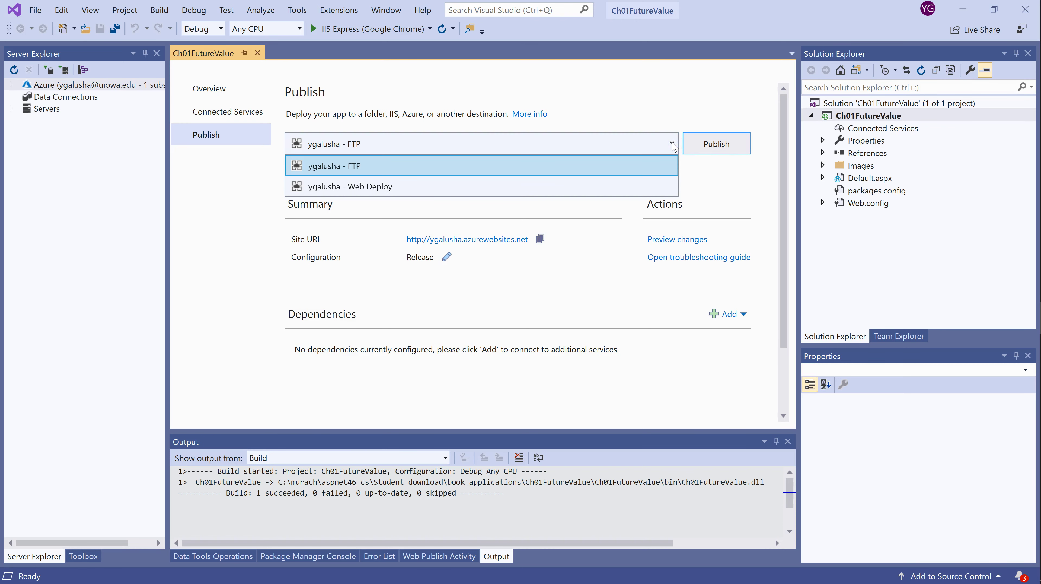
click(325, 169)
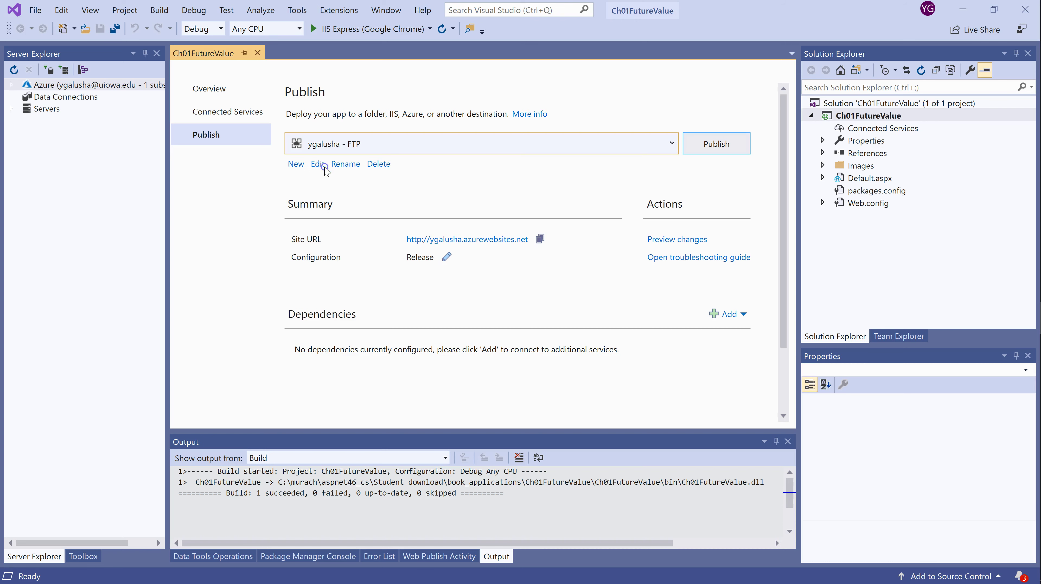
Start a new publish profile with the IIS, FTP, etc target and choose to import a profile
click(295, 163)
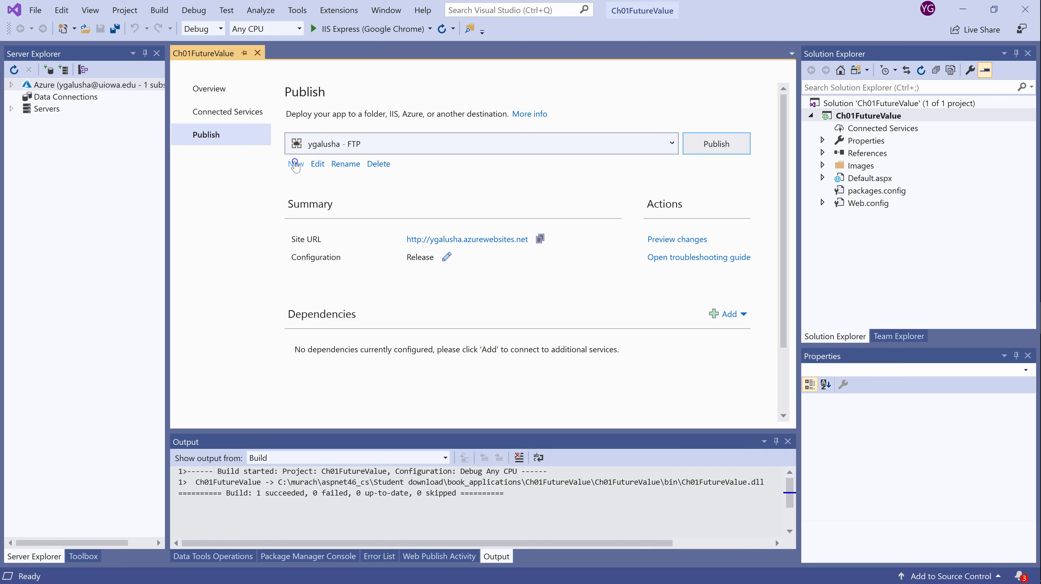
click(312, 203)
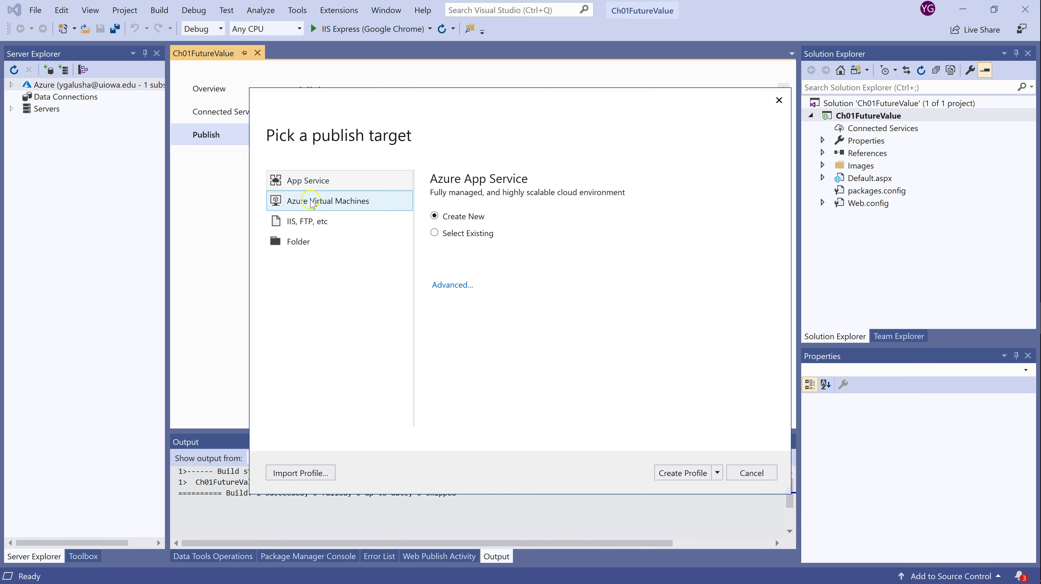
click(304, 221)
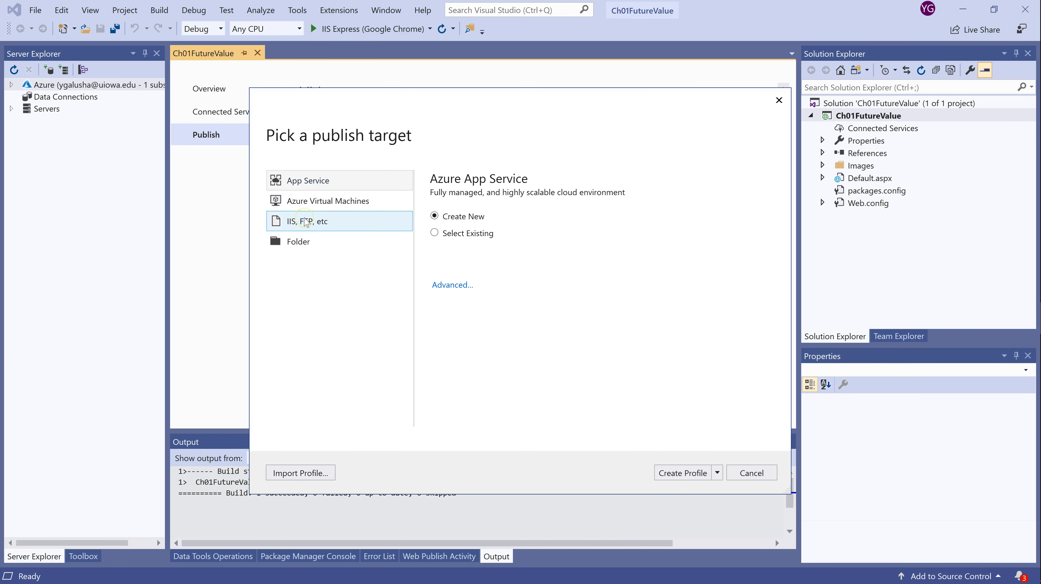
click(305, 224)
click(304, 224)
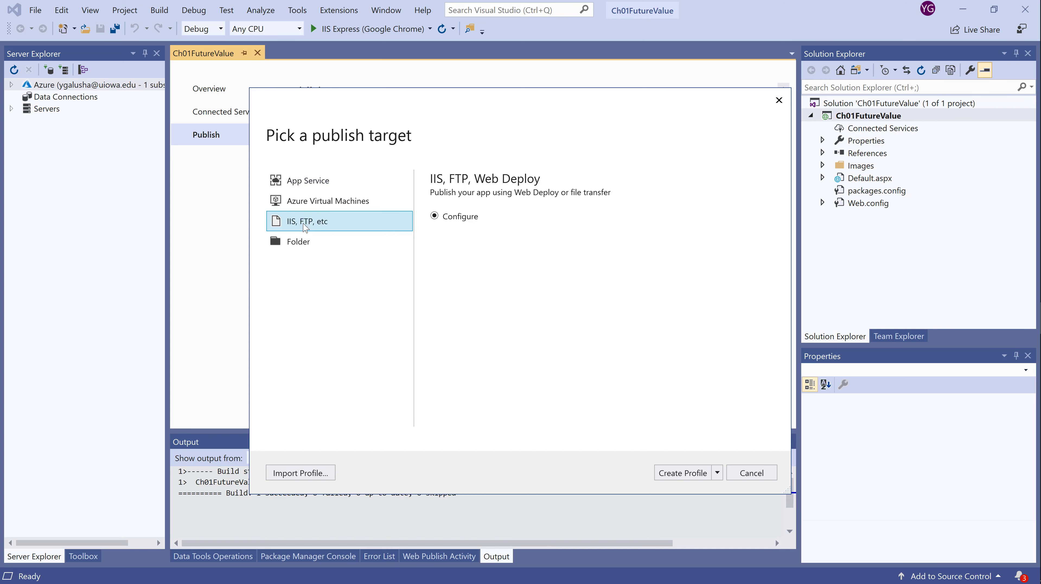
click(319, 203)
click(291, 472)
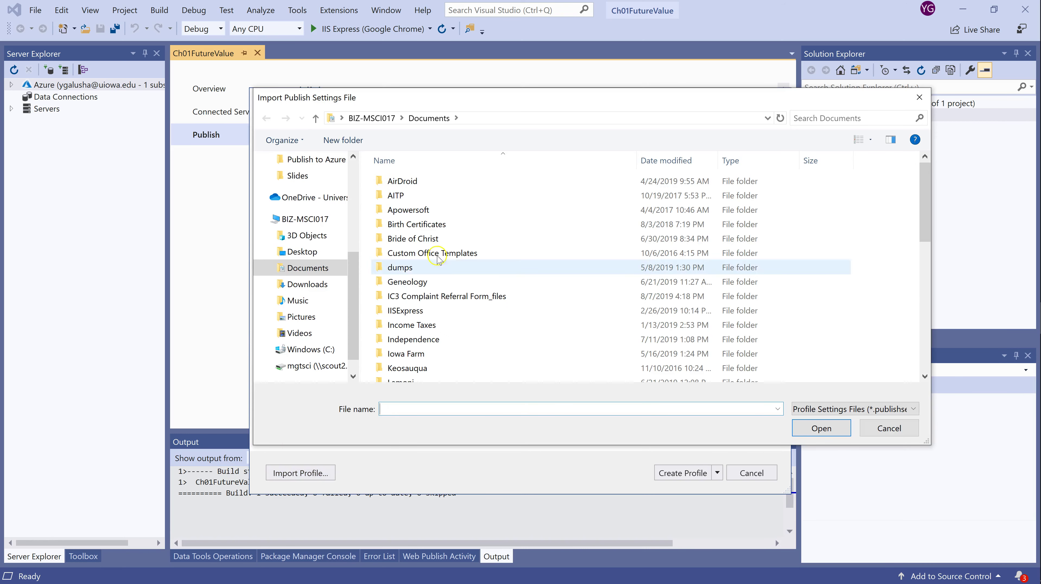
Import the profile file f19-msci3120-00.PublishSettings from the Publish to Azure folder in App Dev on the Desktop
drag(357, 303, 356, 215)
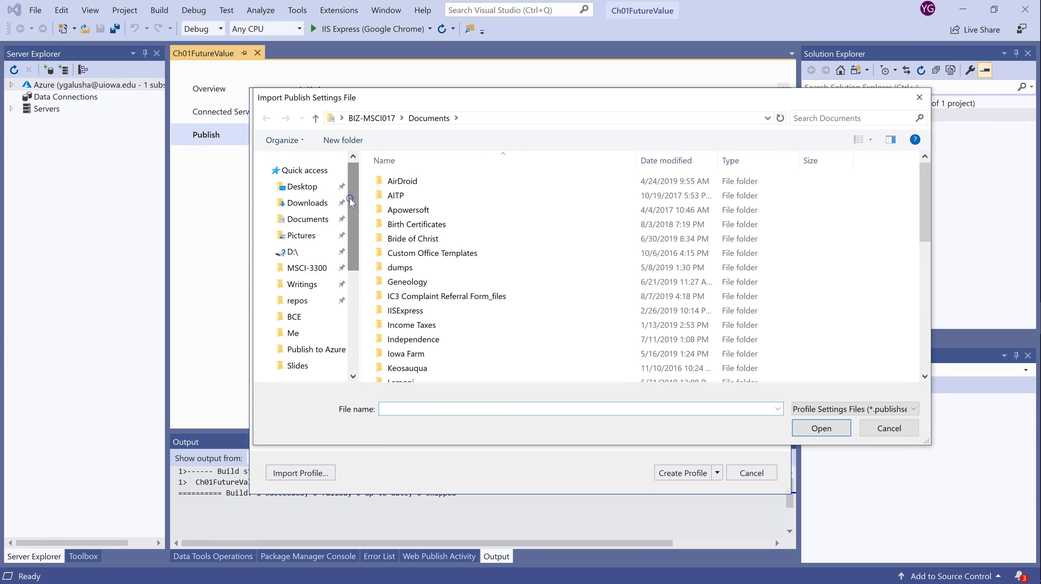
click(302, 188)
double_click(413, 181)
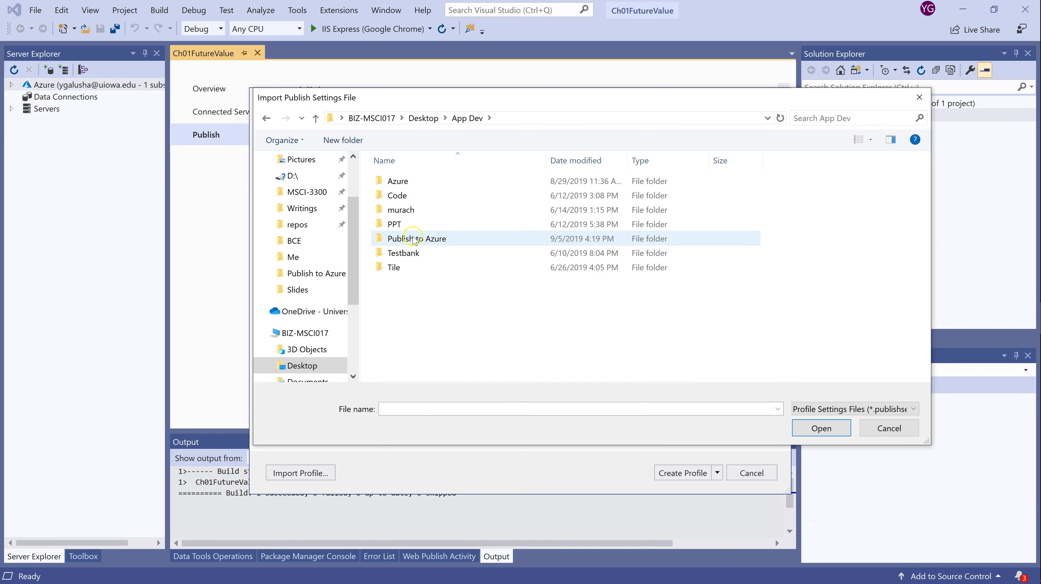
click(420, 241)
double_click(420, 240)
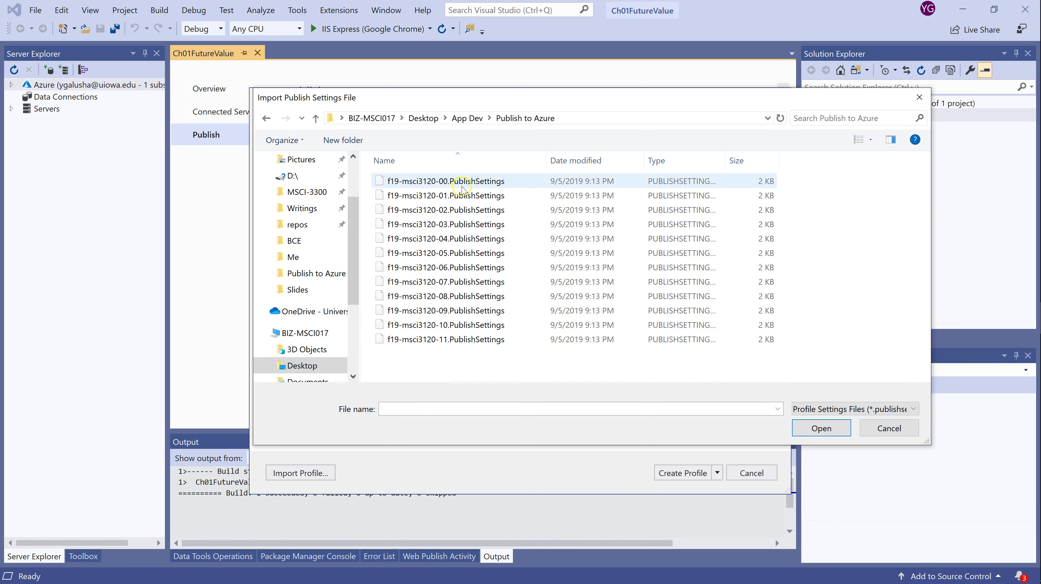
click(453, 182)
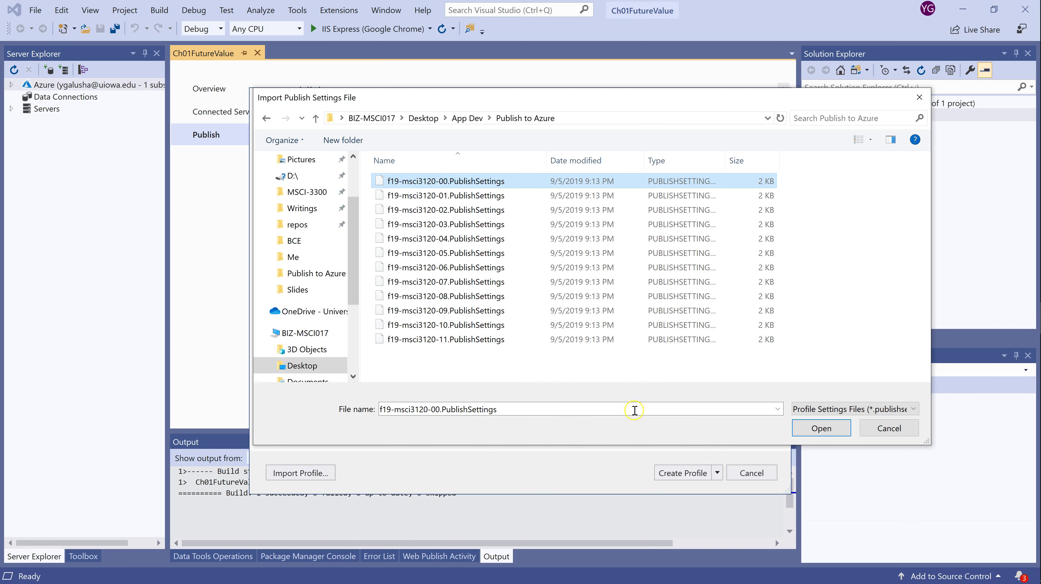
click(390, 412)
click(821, 428)
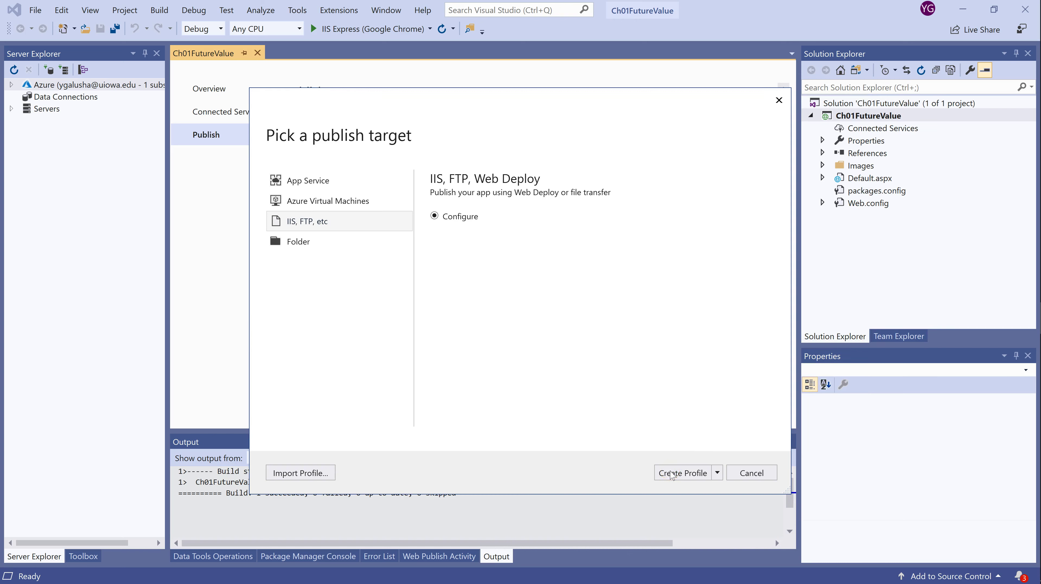
click(677, 475)
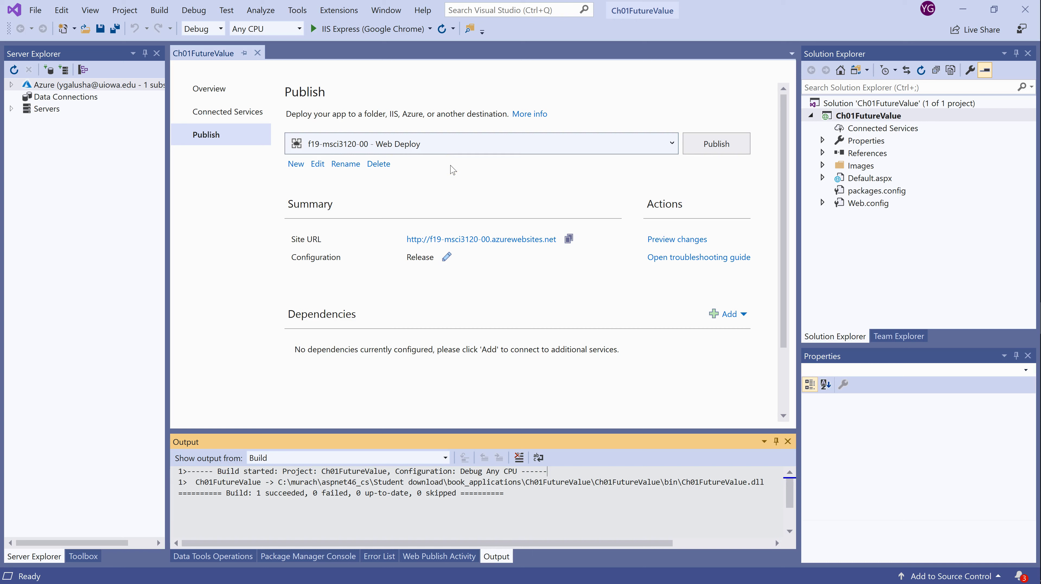
click(595, 188)
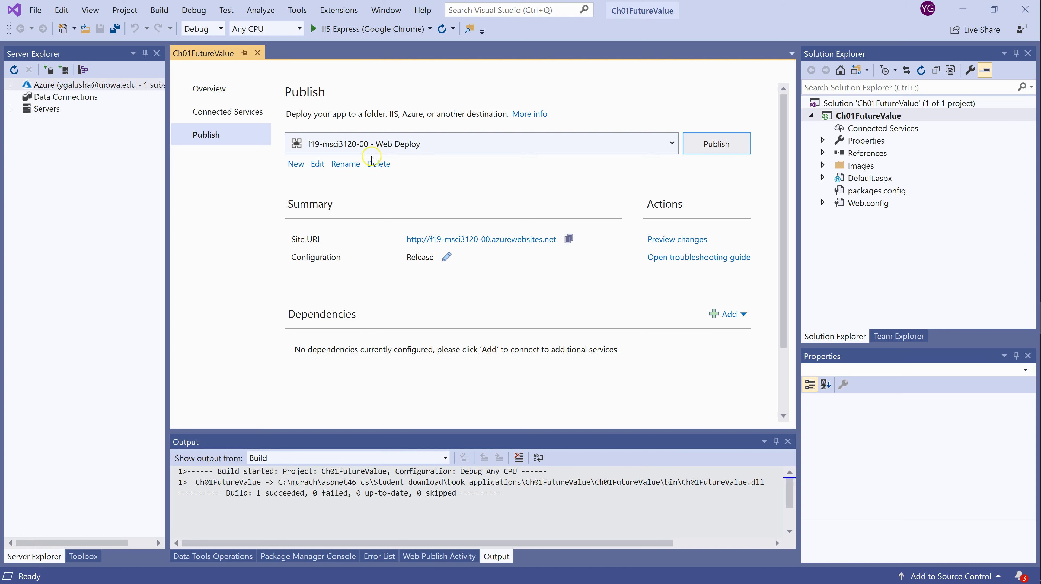
click(316, 165)
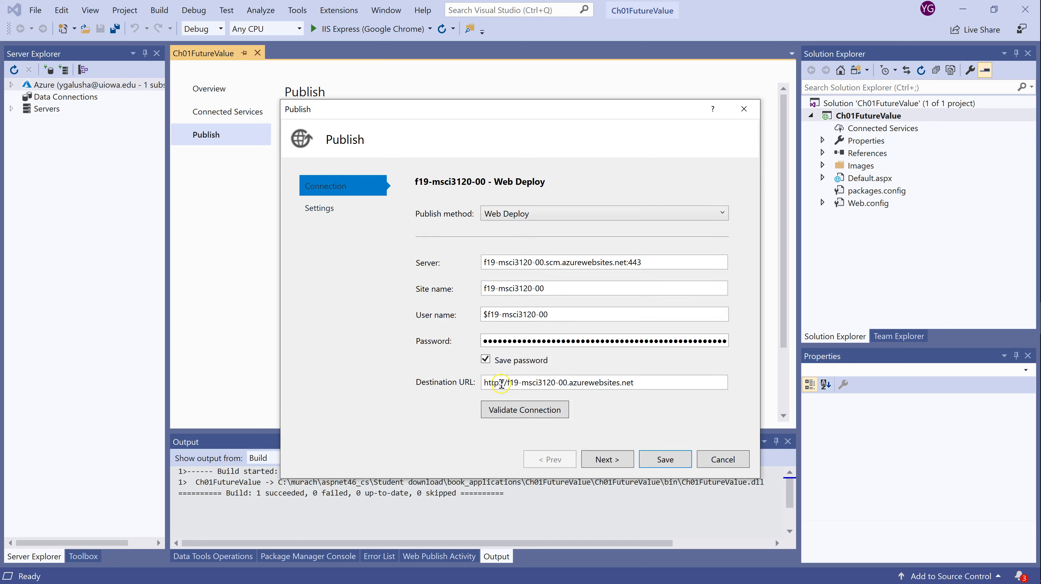
click(532, 409)
text(s)
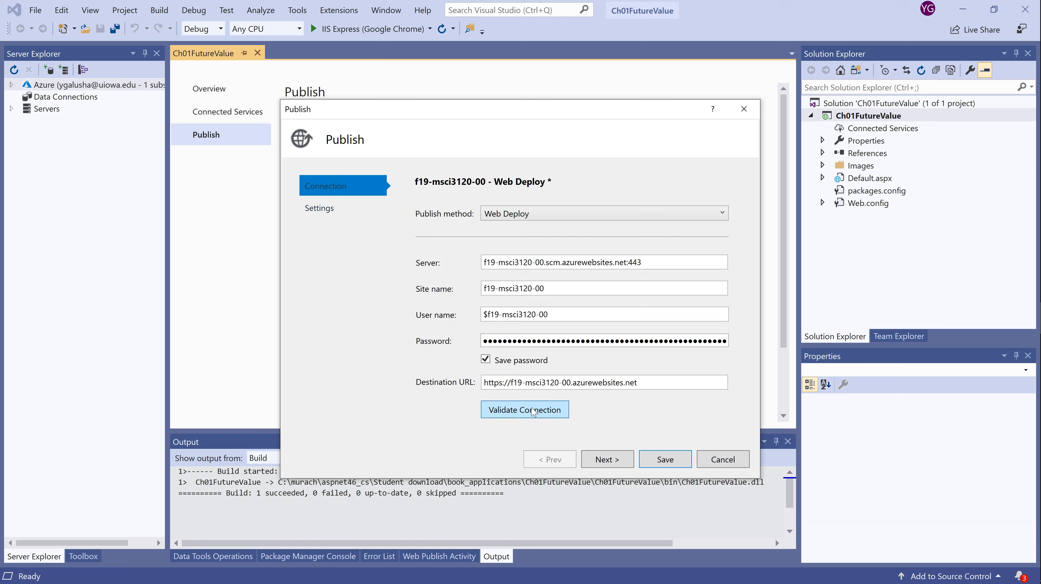
Validate the Web Deploy connection and save the publish profile
click(507, 413)
click(487, 290)
click(512, 413)
click(516, 413)
click(511, 410)
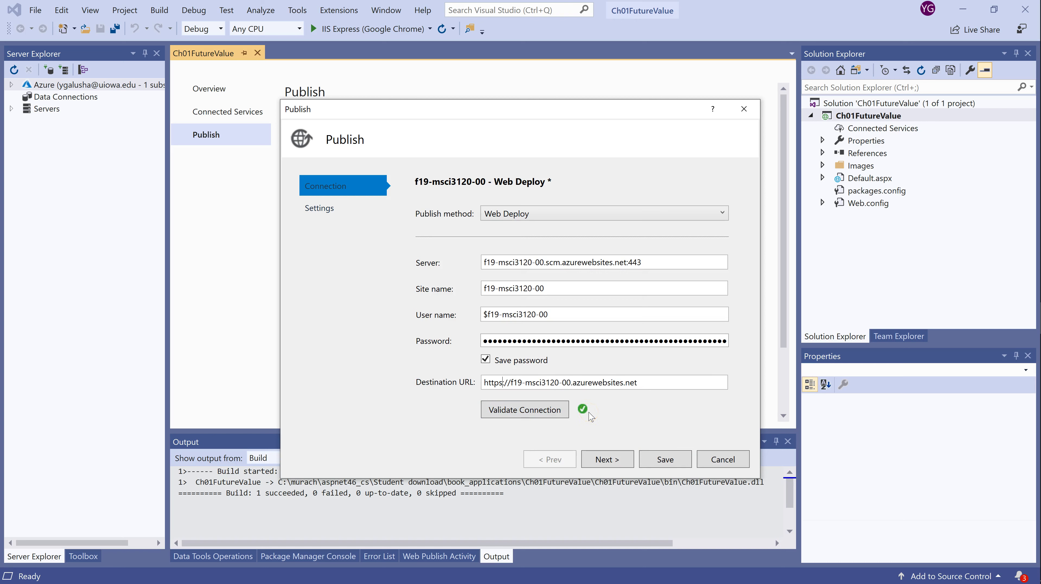
click(664, 460)
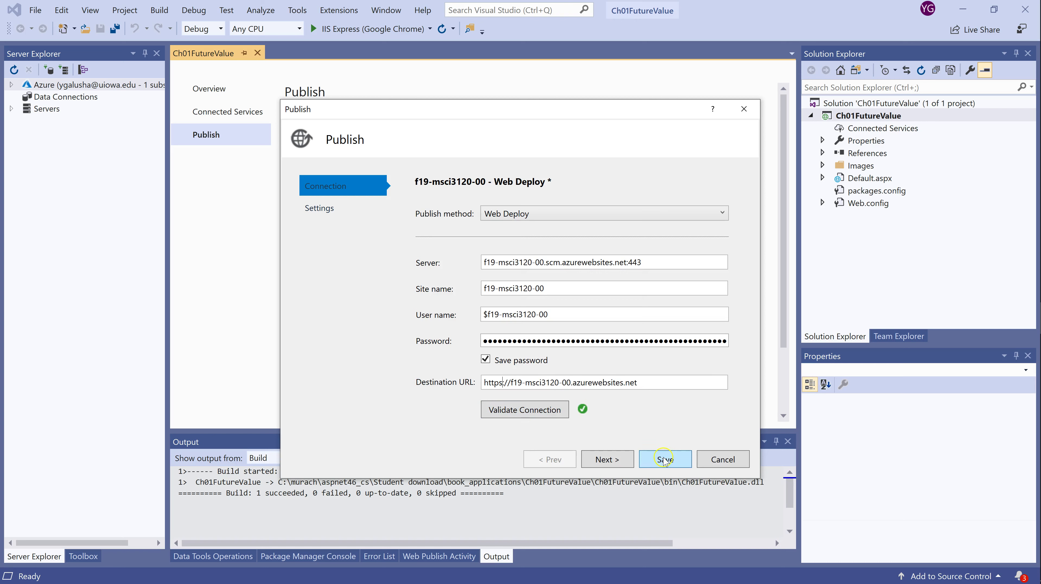
click(599, 458)
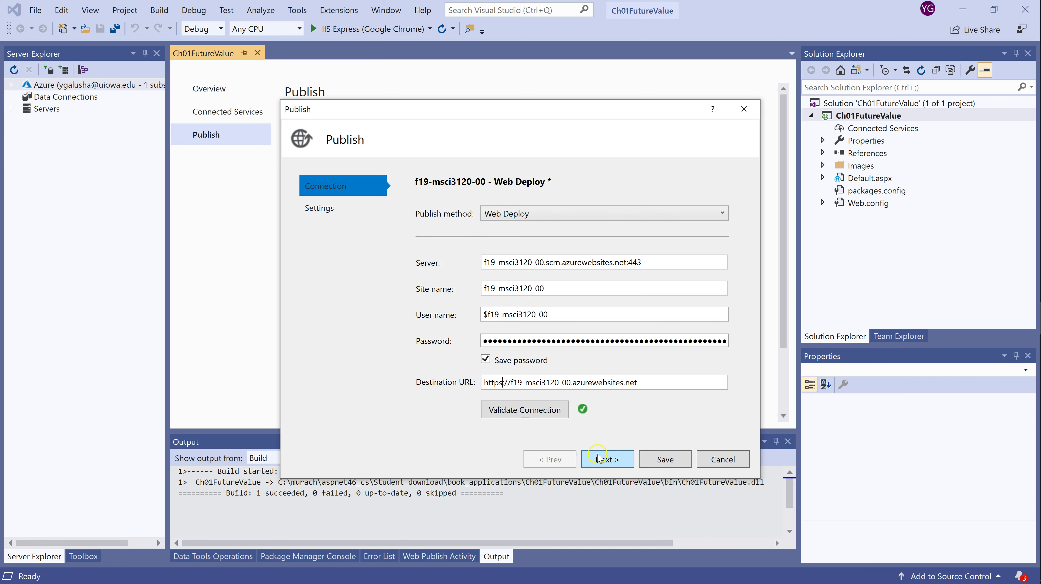
click(663, 460)
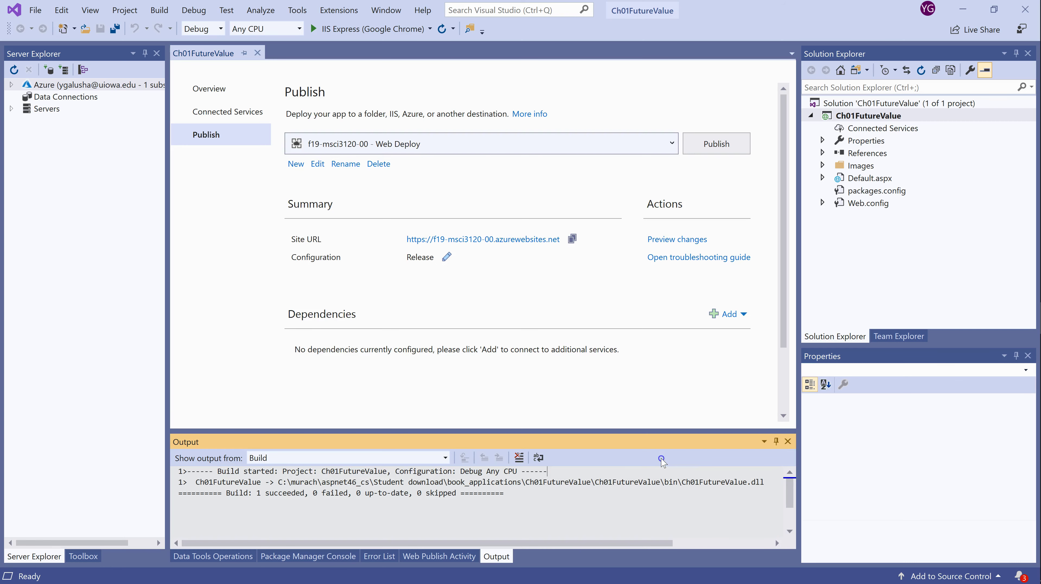
Publish the project with the f19-msci3120-00 Web Deploy profile and switch to Chrome to view the published site
click(709, 147)
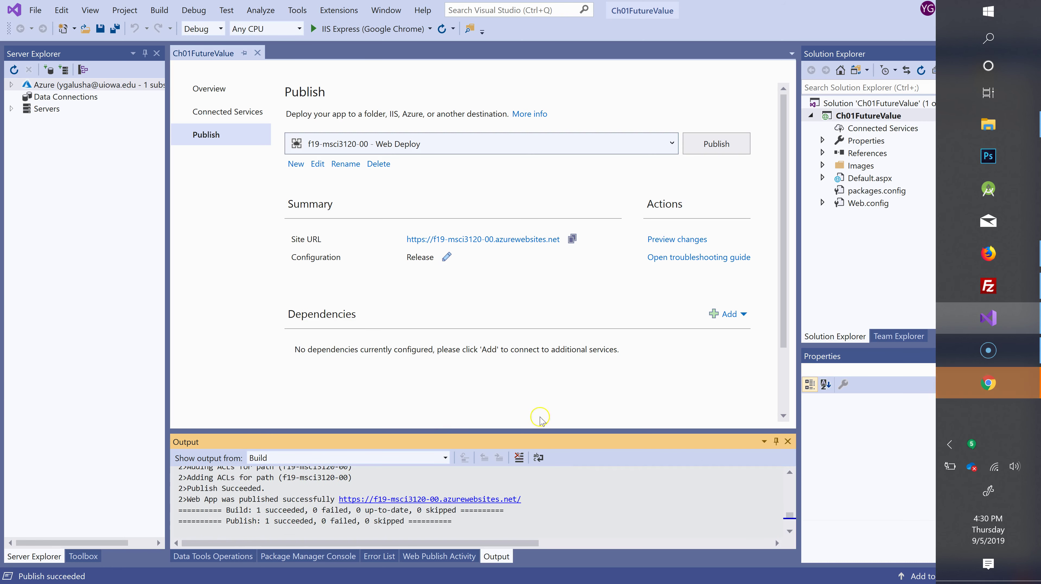
click(996, 382)
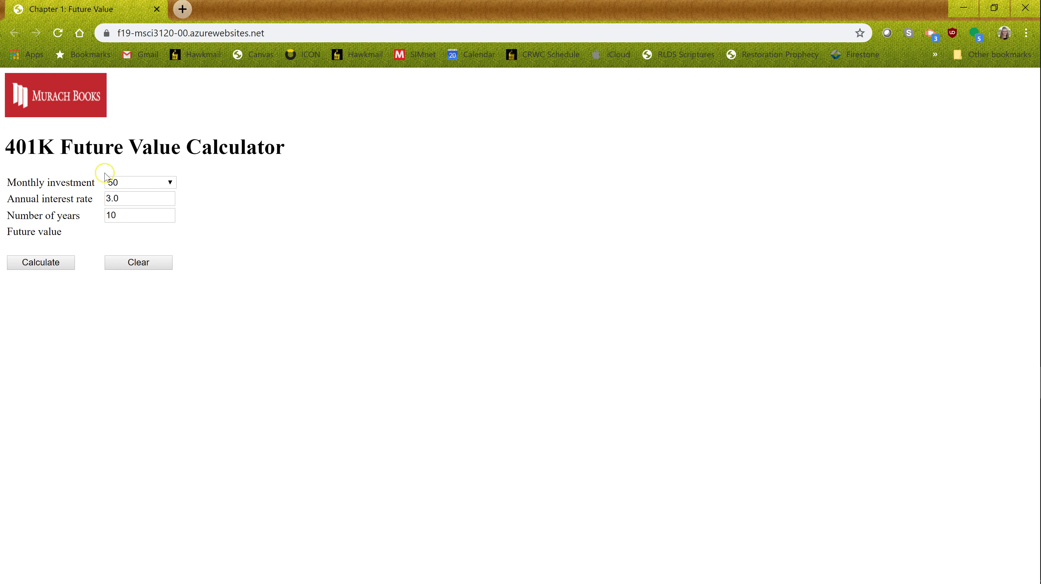
Try to calculate the future value for a monthly investment of 100 at an annual interest rate of 7.9
click(171, 186)
click(159, 220)
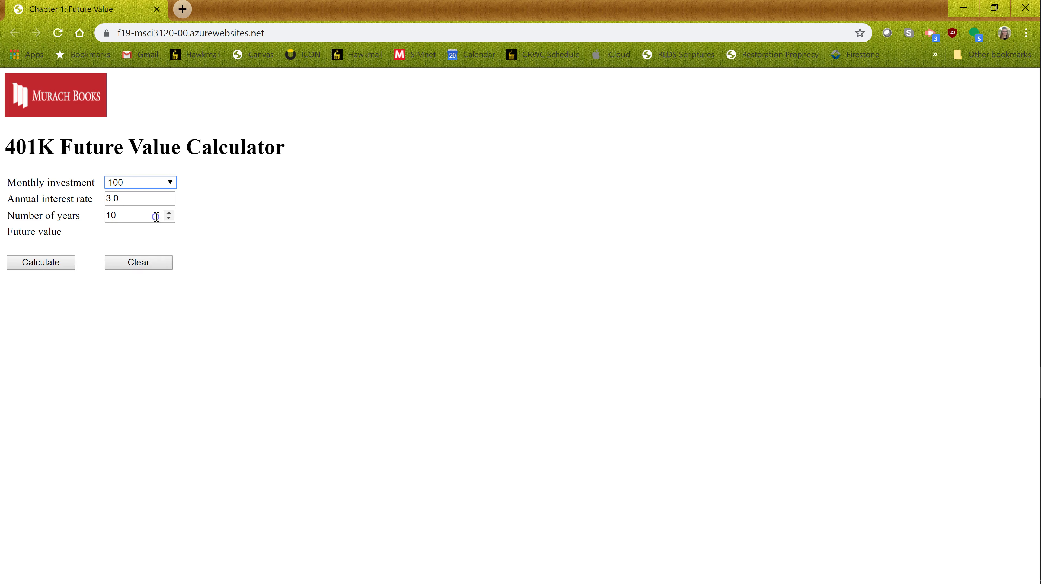
double_click(168, 200)
text(2)
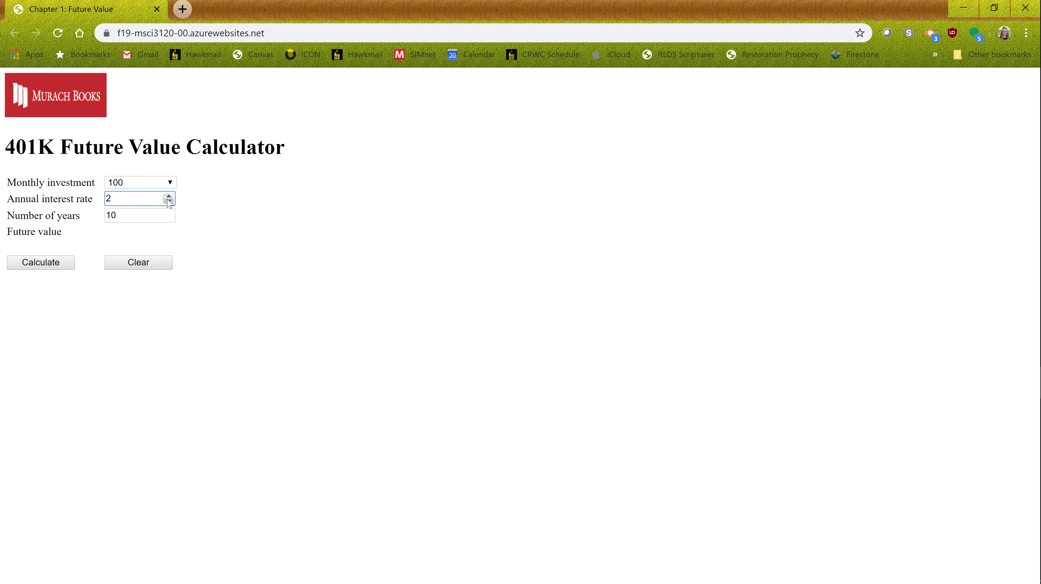
click(168, 201)
click(168, 196)
click(168, 196)
click(168, 196)
click(168, 196)
click(169, 196)
click(168, 196)
click(119, 223)
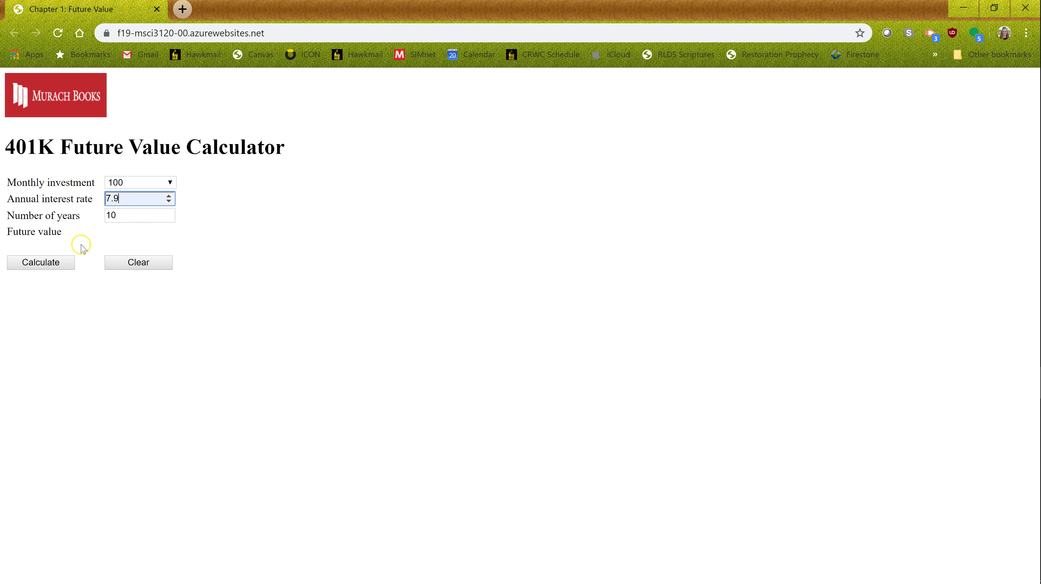
click(46, 266)
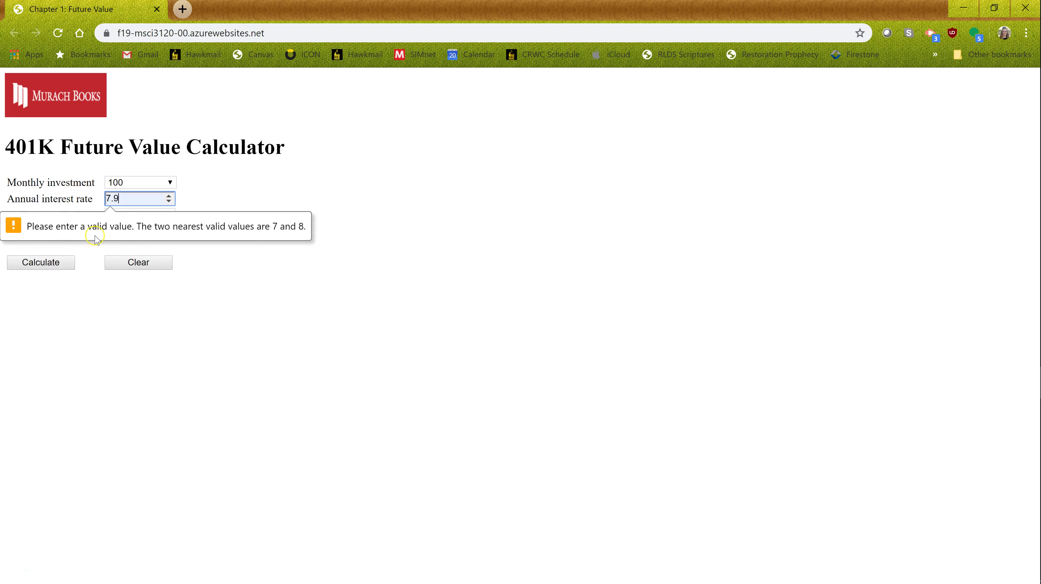
Set the annual interest rate to 7 and calculate the future value
click(149, 200)
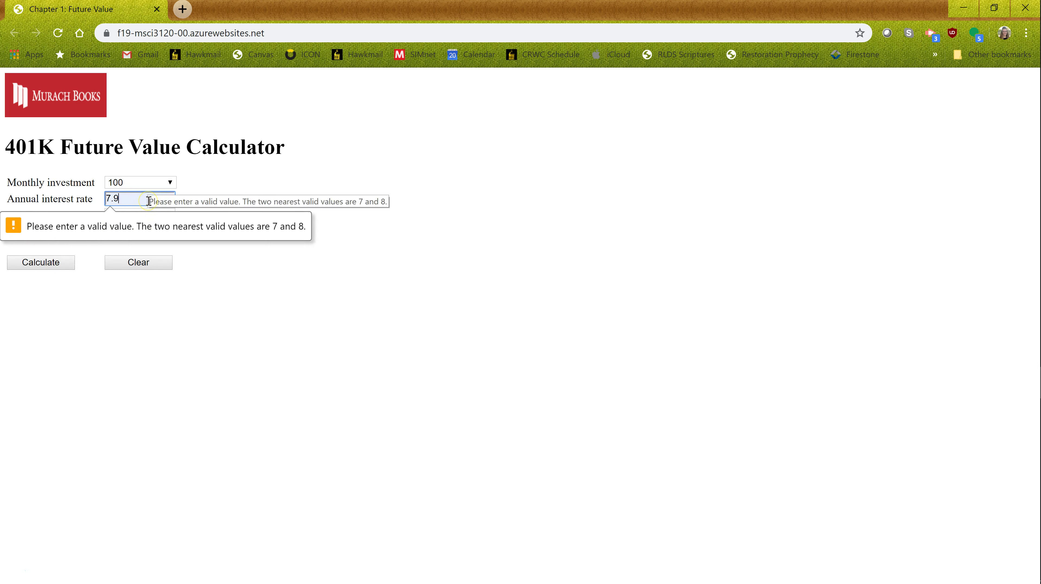
key(BackSpace)
key(BackSpace)
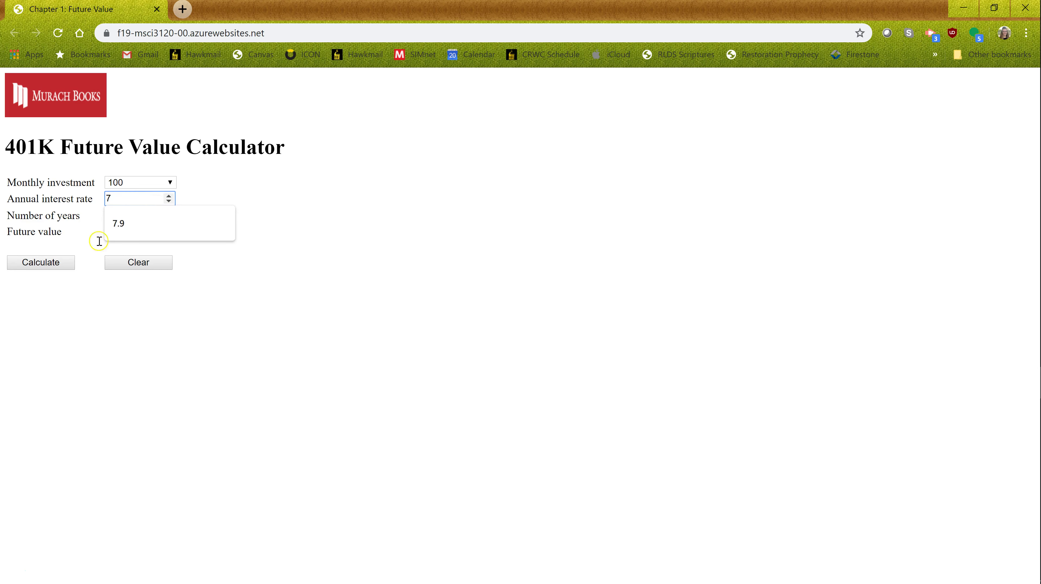
click(43, 264)
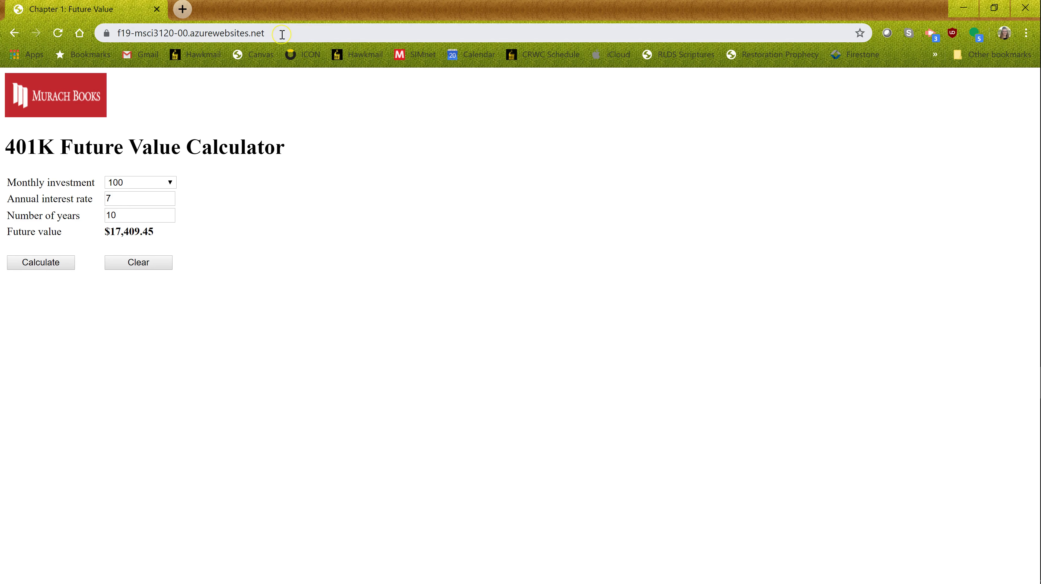
Select the published site's full web address f19-msci3120-00.azurewebsites.net in the browser
click(270, 34)
click(269, 34)
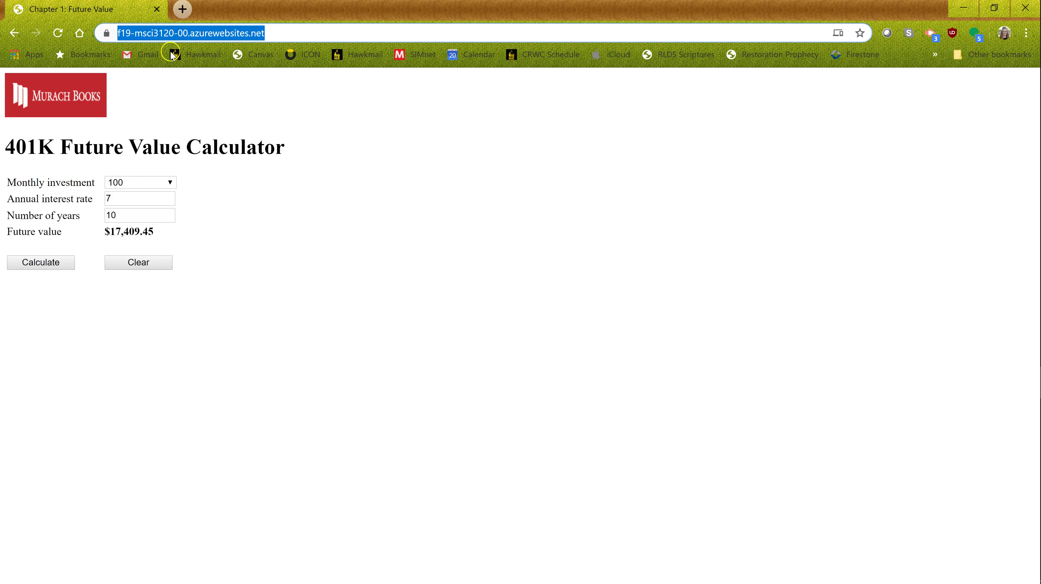
click(9, 569)
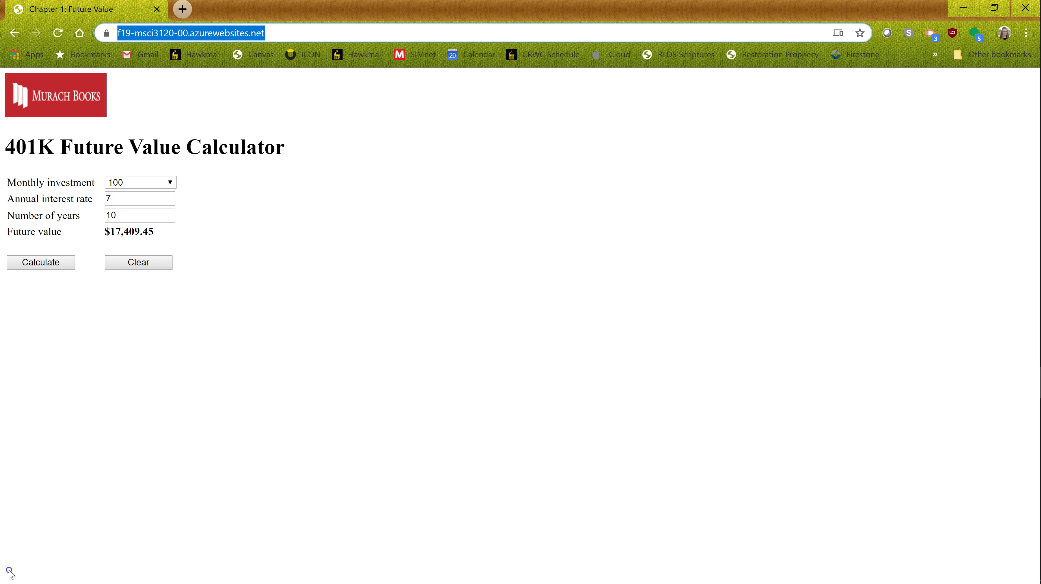